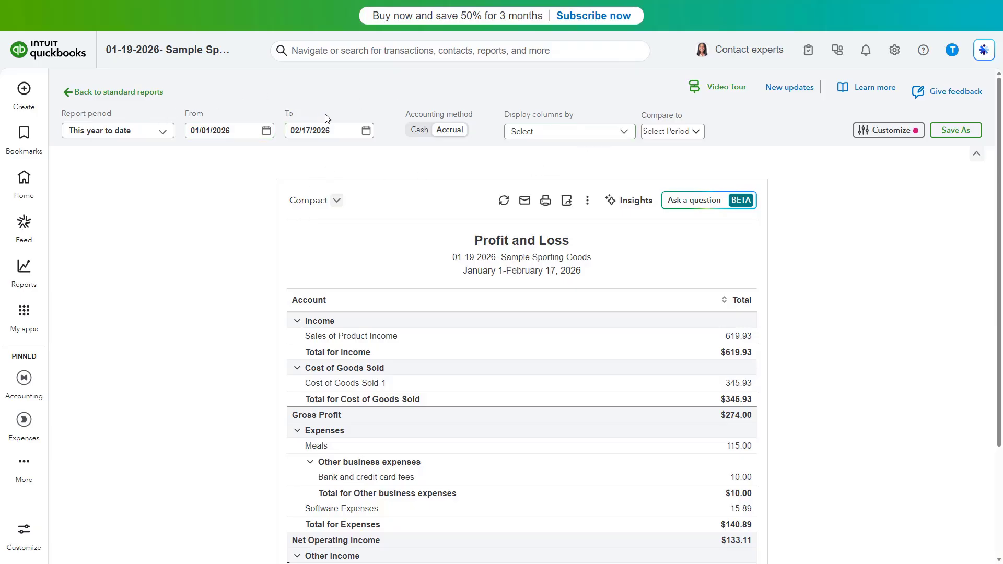
# Step: Hide the Profit and Loss report's period and display options and show them again
pyautogui.click(341, 92)
pyautogui.click(978, 160)
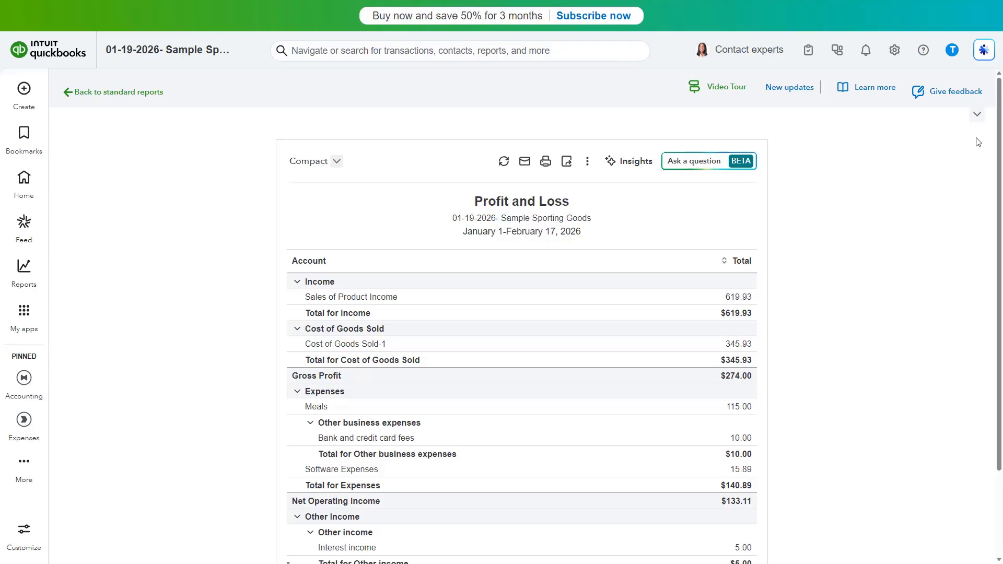
pyautogui.click(976, 115)
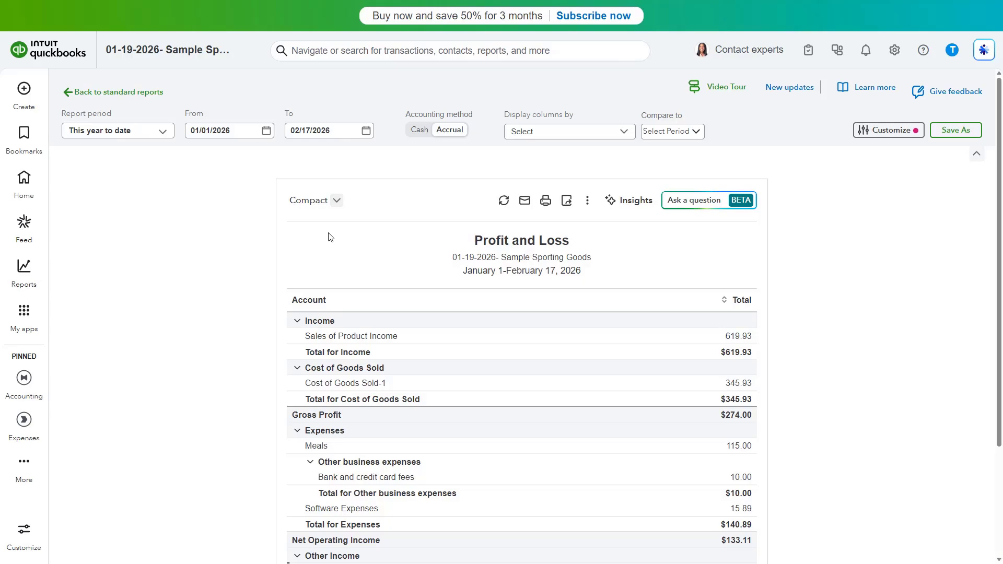
# Step: Switch the Profit and Loss report to Normal View and return it to Compact View
pyautogui.click(336, 202)
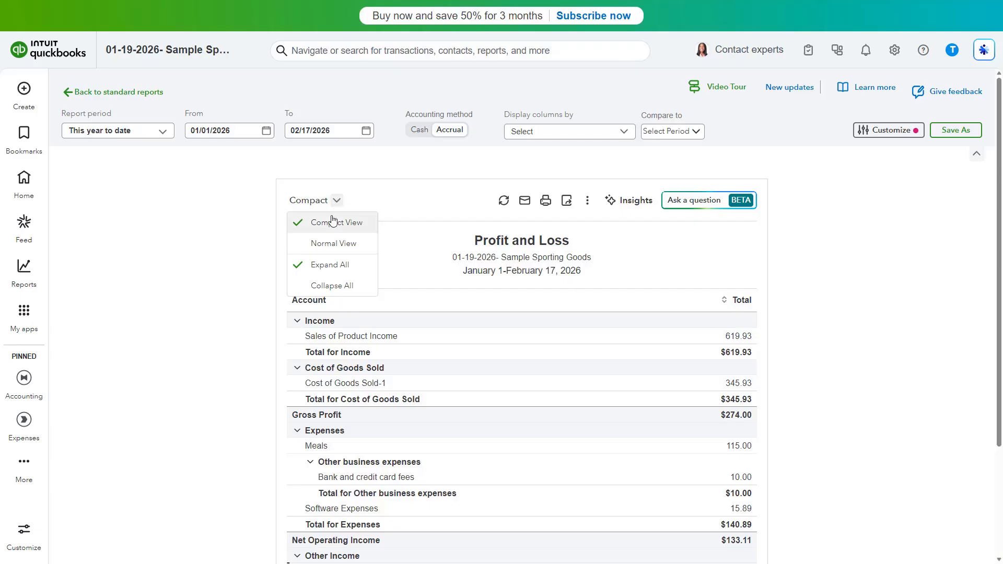
pyautogui.click(333, 242)
pyautogui.click(330, 201)
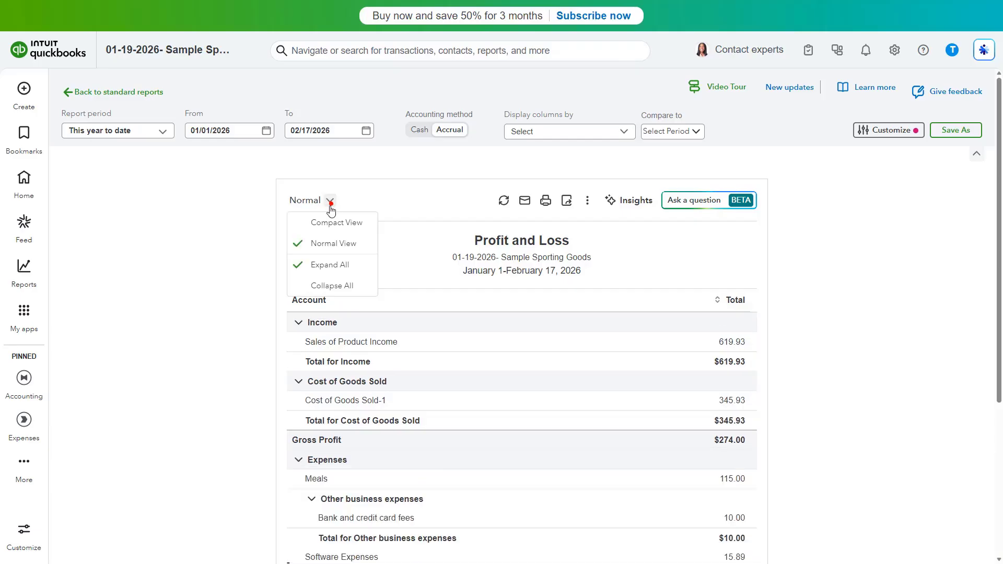
pyautogui.click(327, 224)
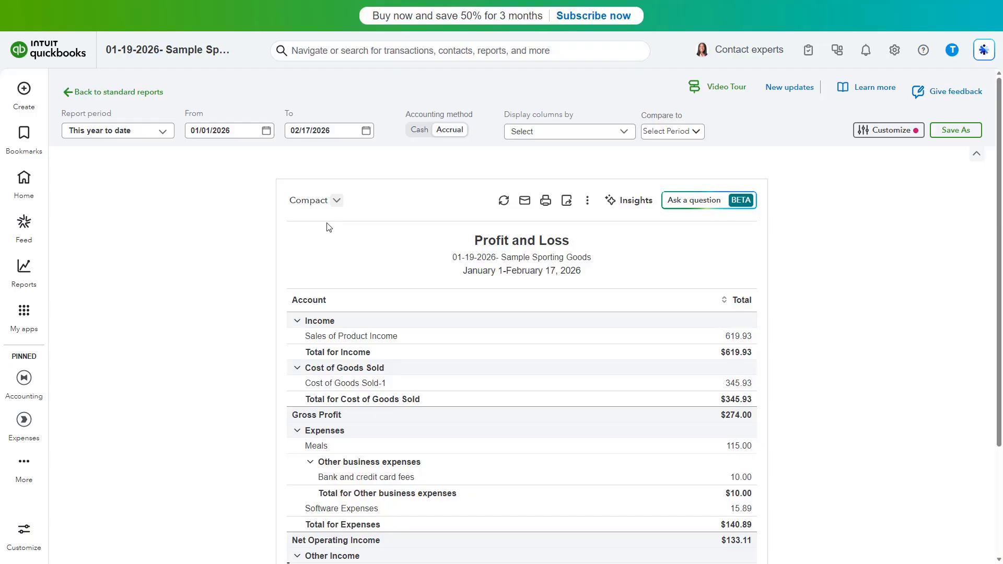
# Step: Collapse and re-expand all sections of the Profit and Loss report, and do the same for the Income section alone
pyautogui.click(337, 202)
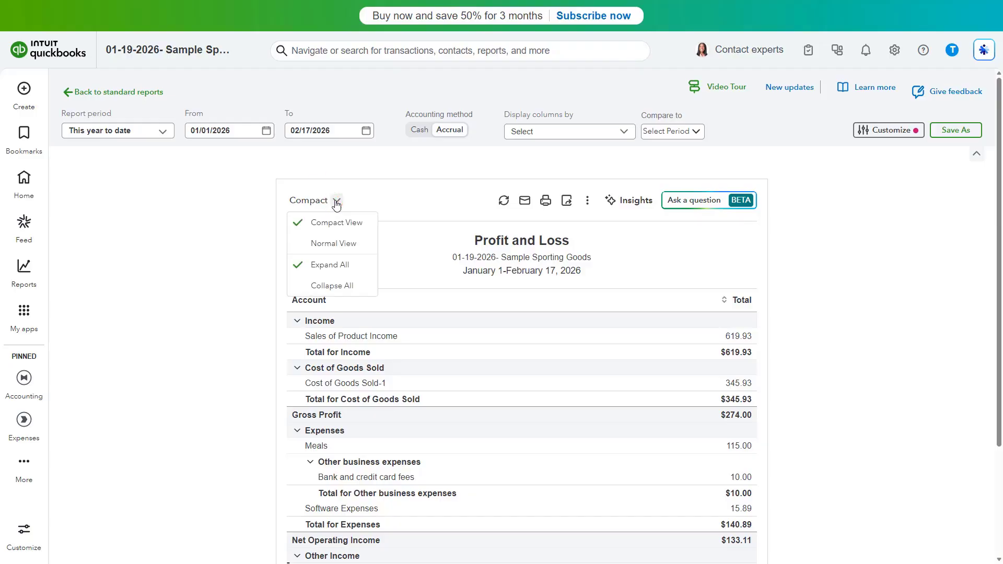
pyautogui.click(339, 277)
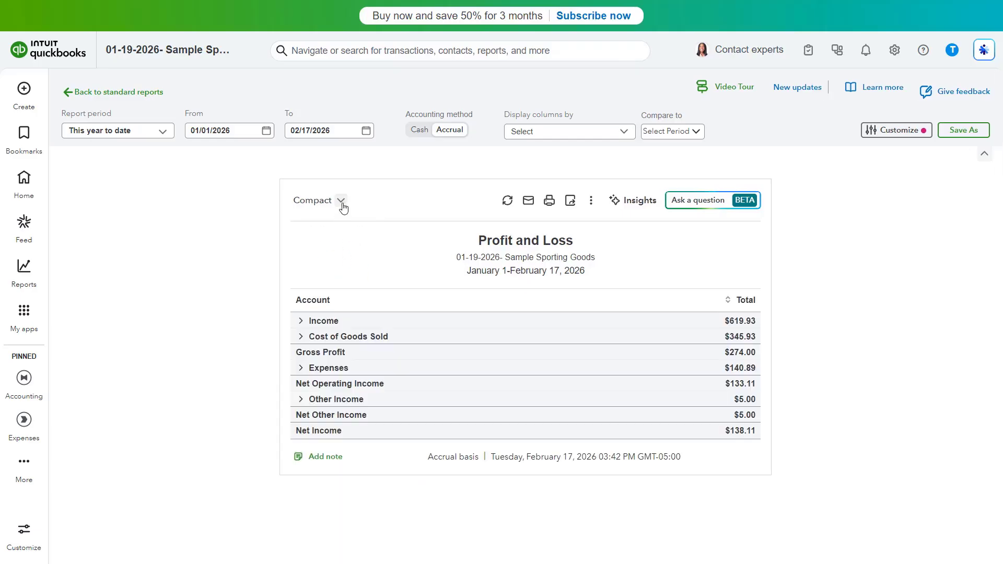
pyautogui.click(342, 205)
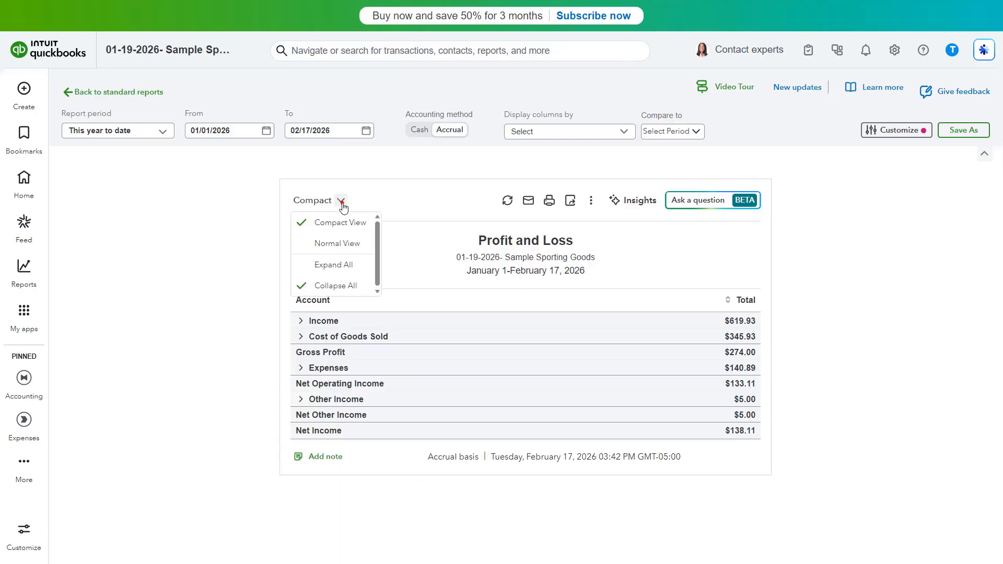
pyautogui.click(337, 263)
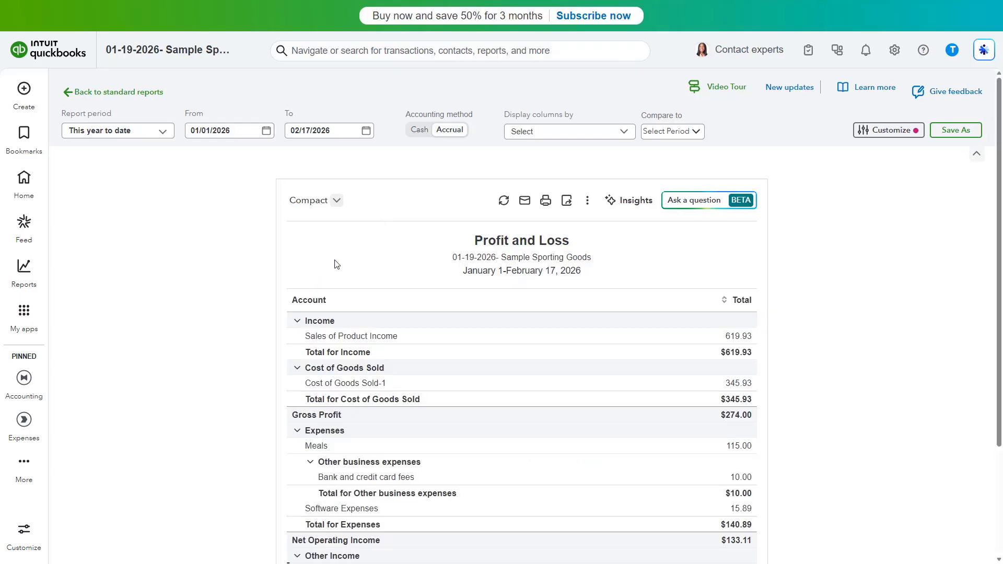
pyautogui.click(297, 321)
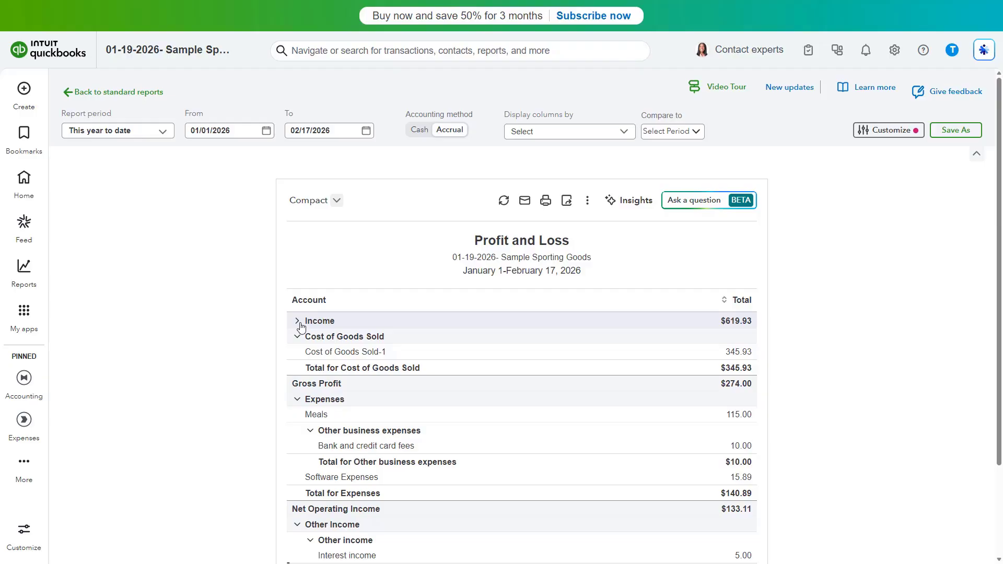
pyautogui.click(298, 322)
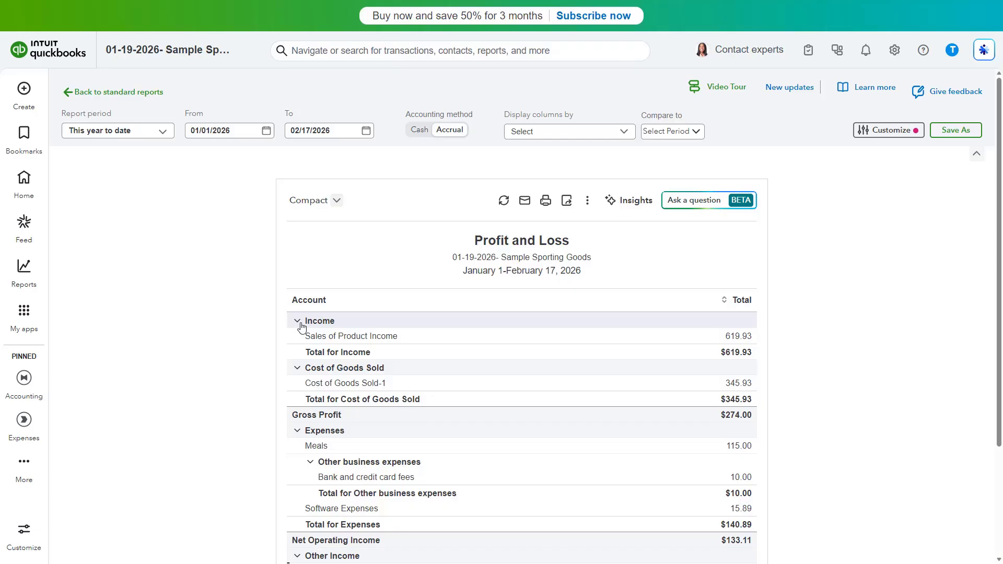
# Step: Sort the Profit and Loss report by Total, trying descending order and finishing with ascending order
pyautogui.click(725, 300)
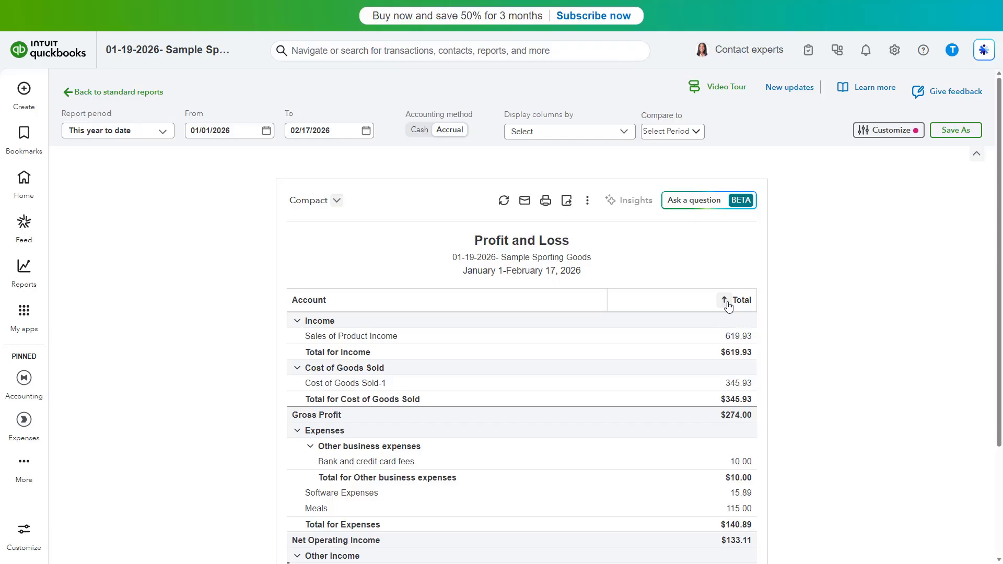
pyautogui.click(728, 304)
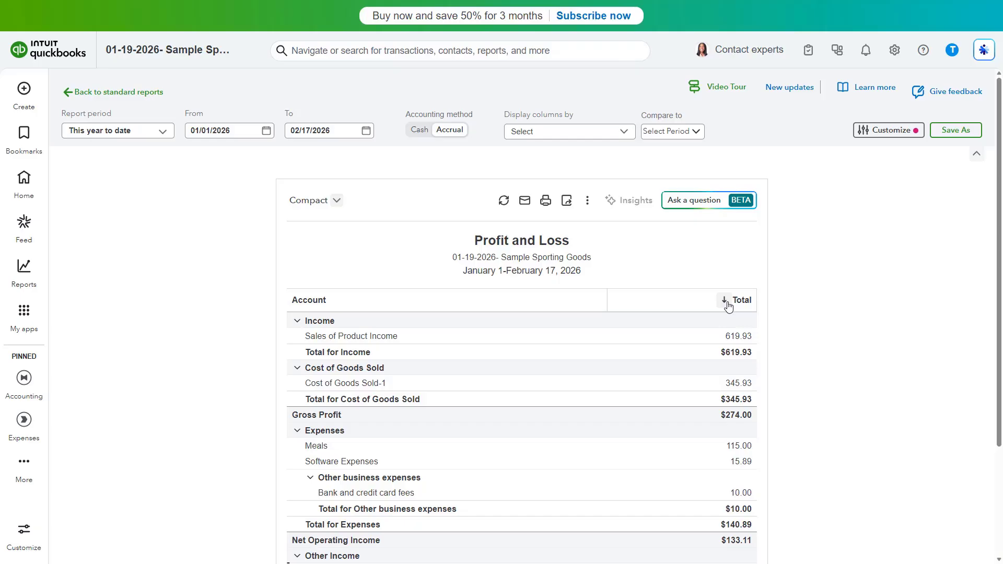
pyautogui.click(728, 304)
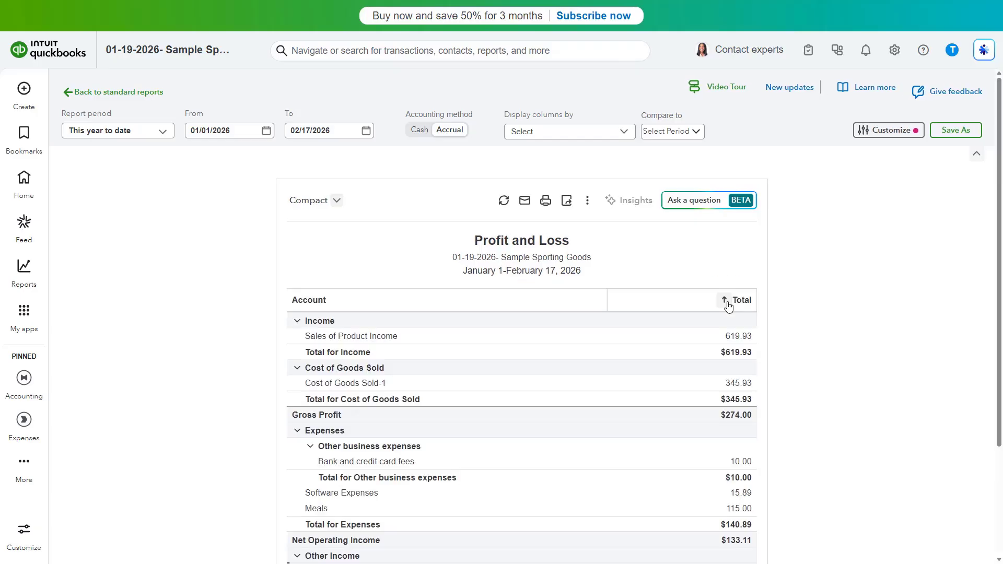
# Step: Add the note "My Note" at the end of the Profit and Loss report
pyautogui.scroll(-3, 729, 306)
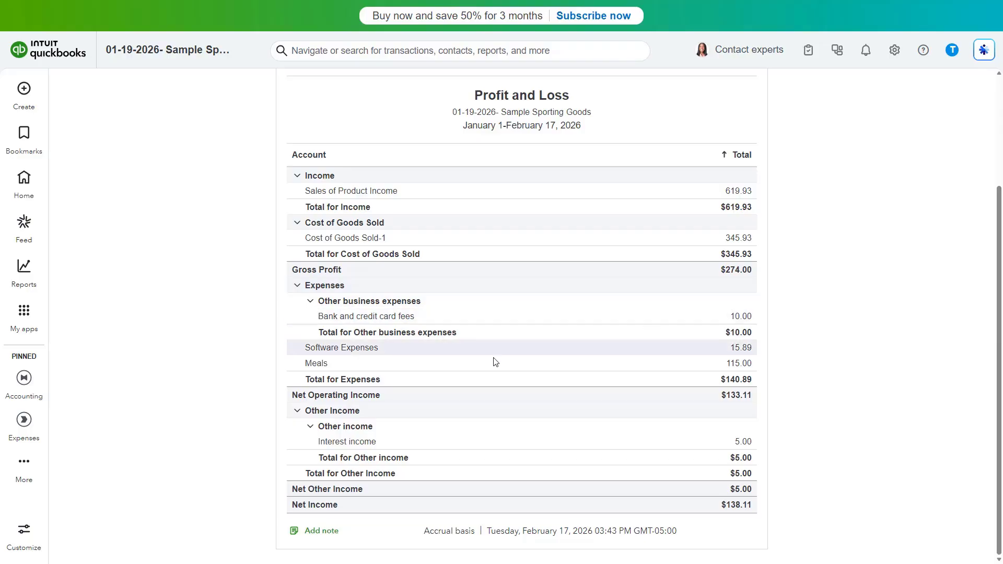
pyautogui.click(317, 531)
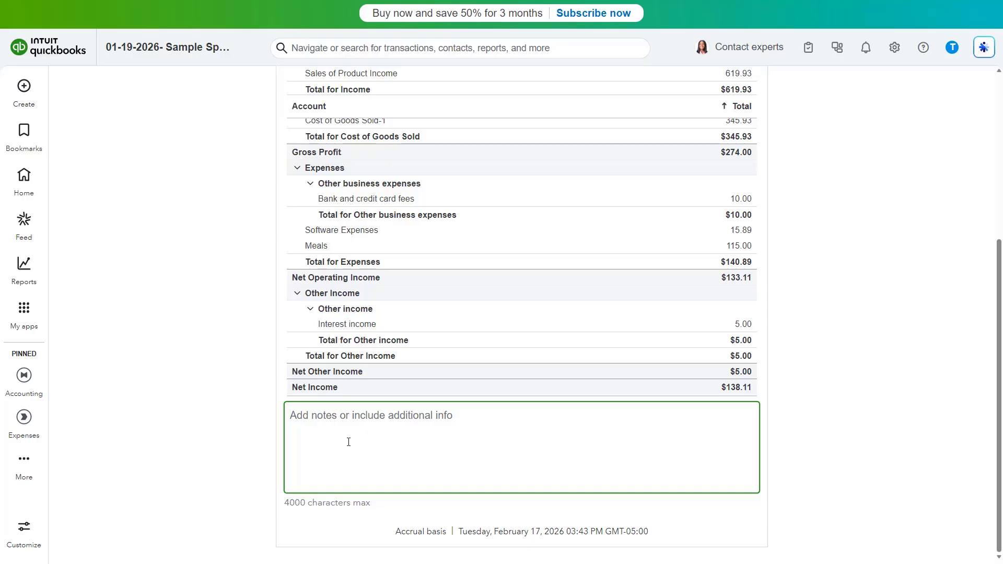
pyautogui.write('M')
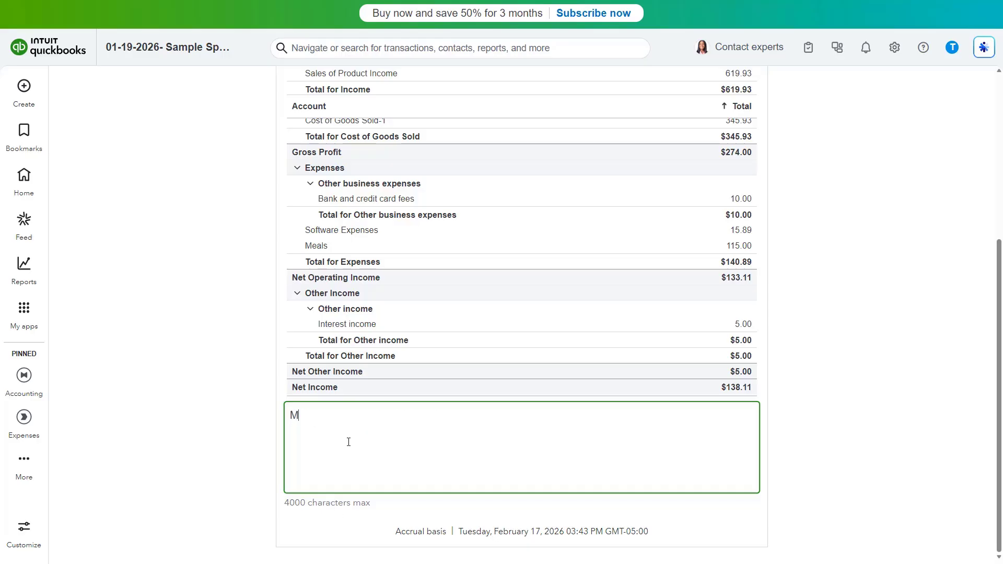
pyautogui.write('y Note')
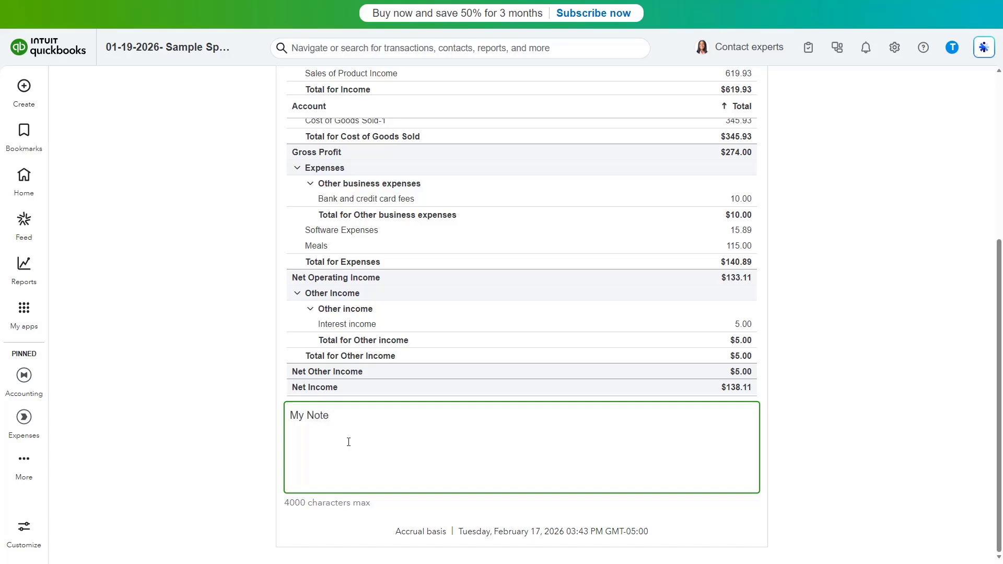
pyautogui.click(224, 413)
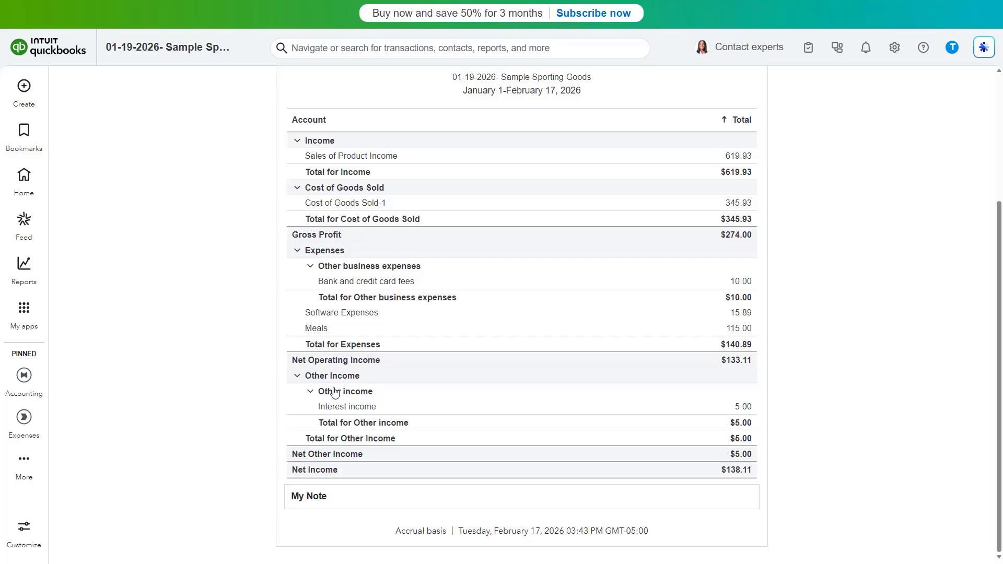
# Step: Customize the report's section titles by renaming Income to "My Company Income"
pyautogui.scroll(4, 710, 293)
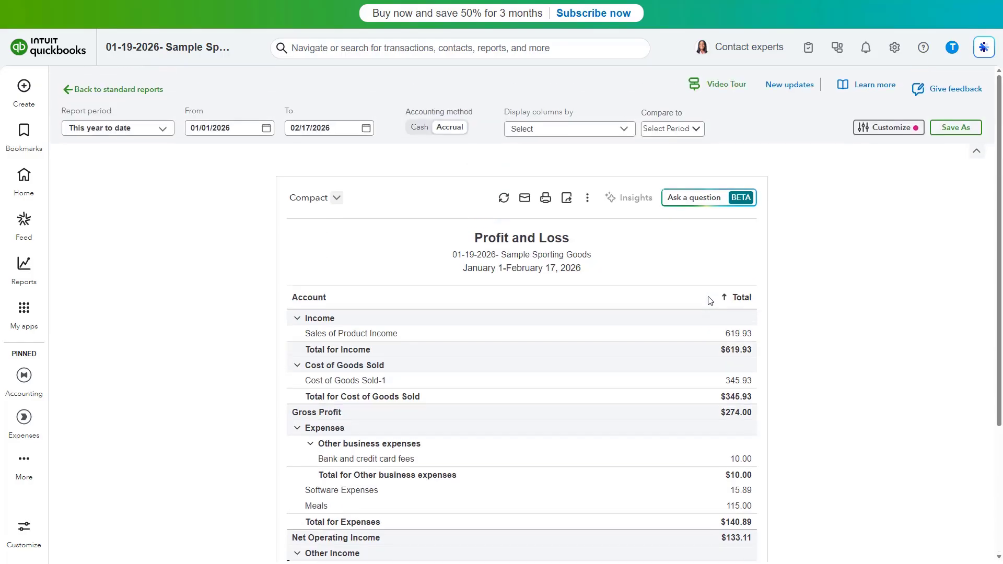
pyautogui.click(878, 134)
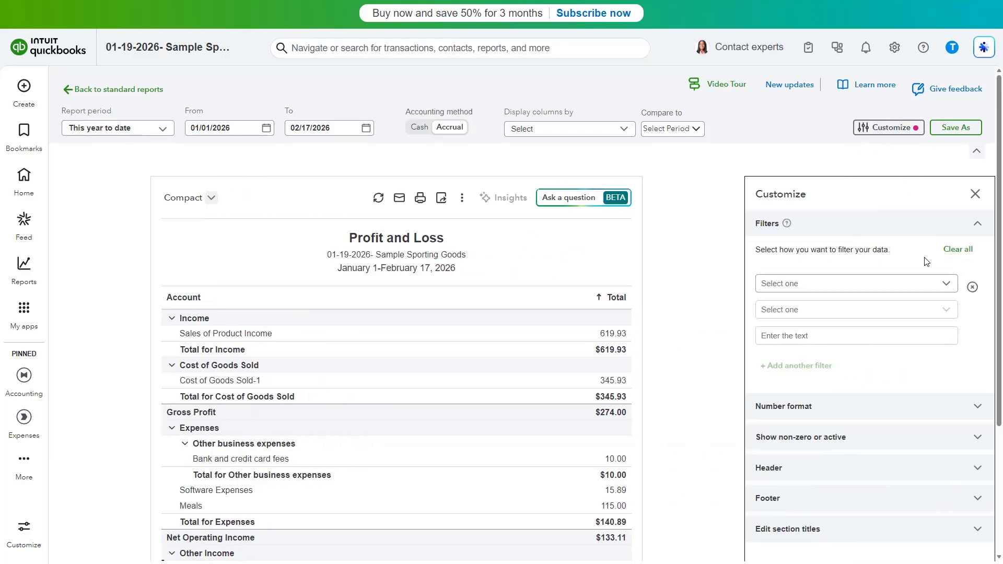
pyautogui.scroll(-3, 918, 329)
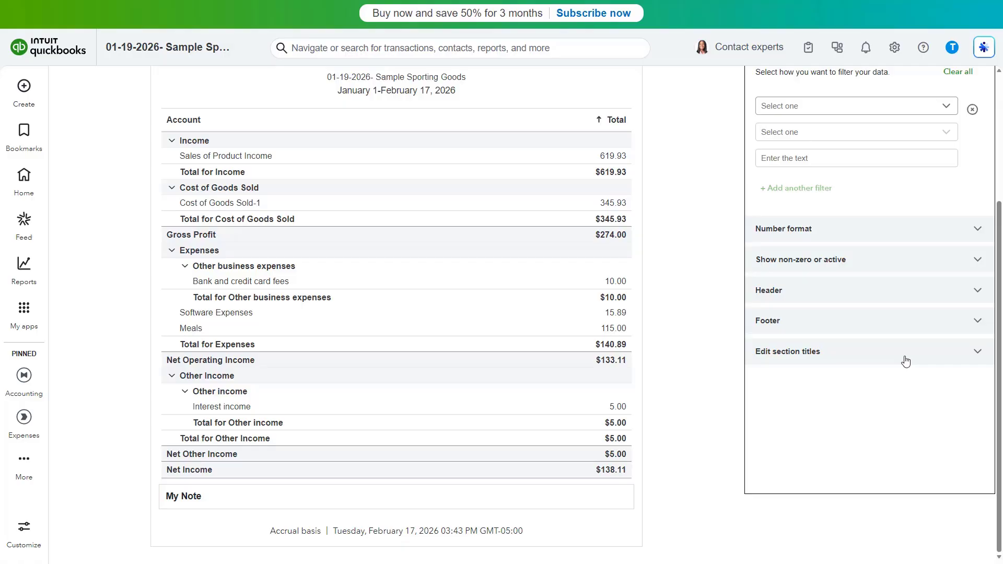
pyautogui.click(905, 361)
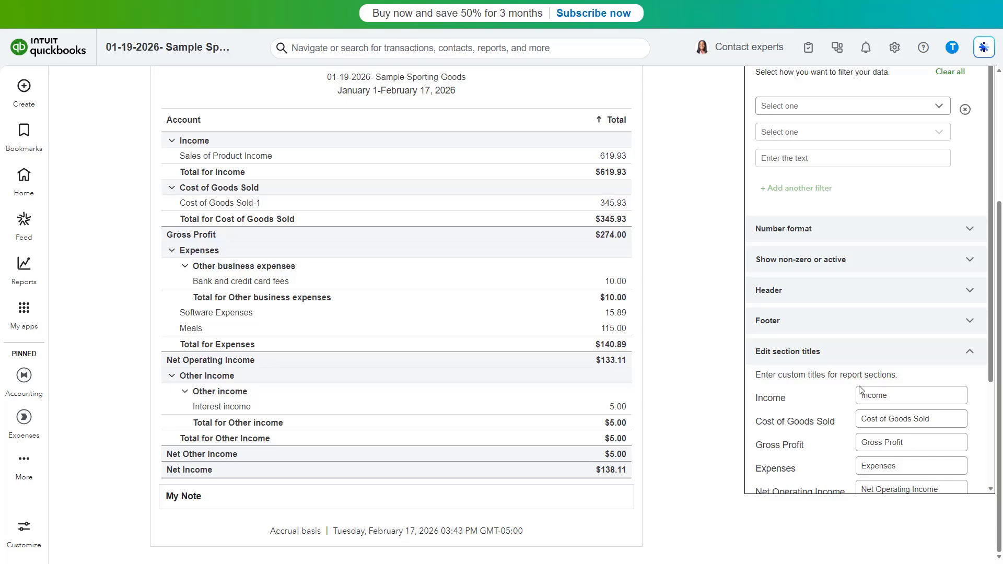
pyautogui.scroll(-1, 860, 390)
pyautogui.click(861, 387)
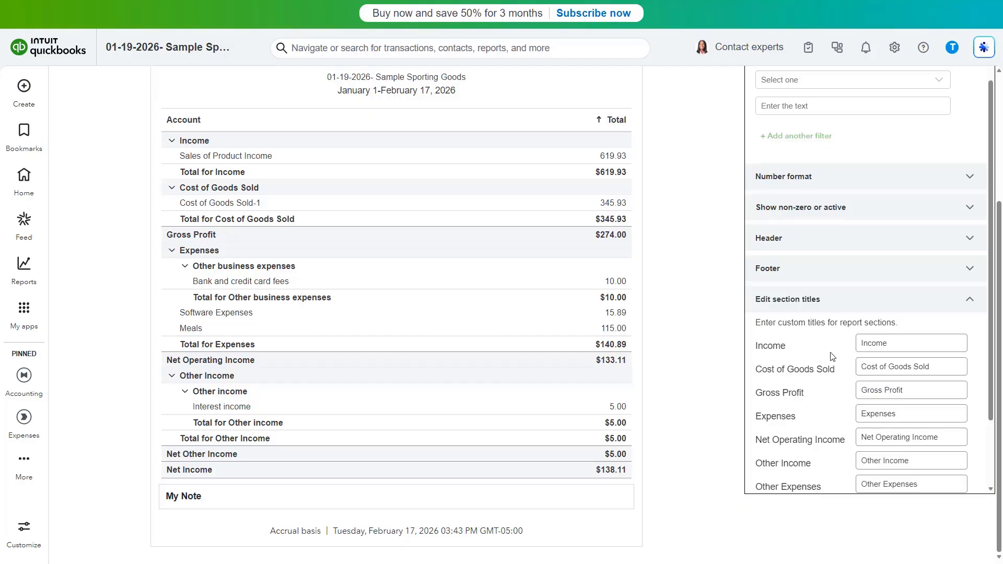
pyautogui.click(858, 346)
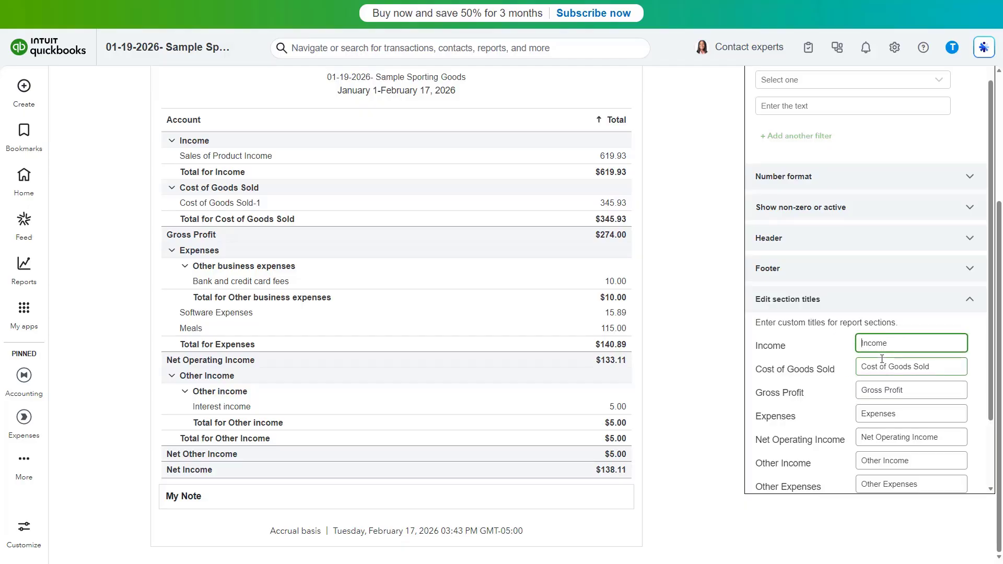
pyautogui.write('My Company')
pyautogui.click(897, 372)
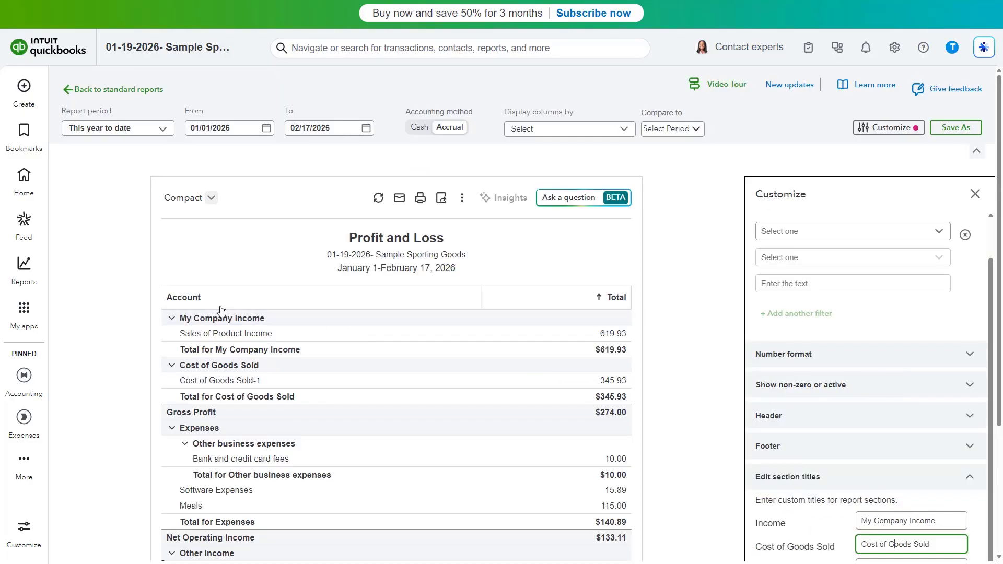
pyautogui.click(968, 478)
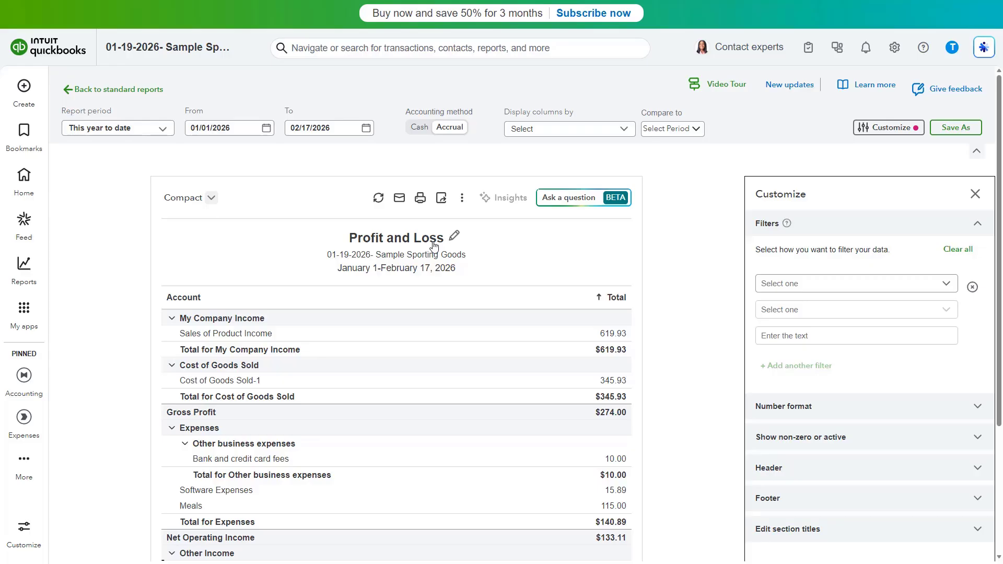
# Step: Rename the report title to "Custom Profit and Loss"
pyautogui.click(454, 235)
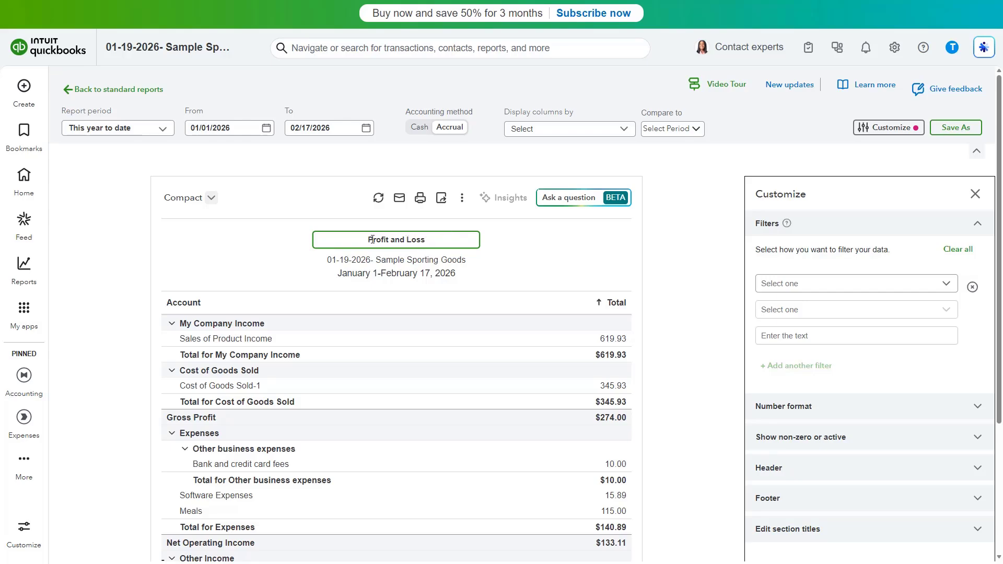
pyautogui.write('Custom')
pyautogui.click(301, 246)
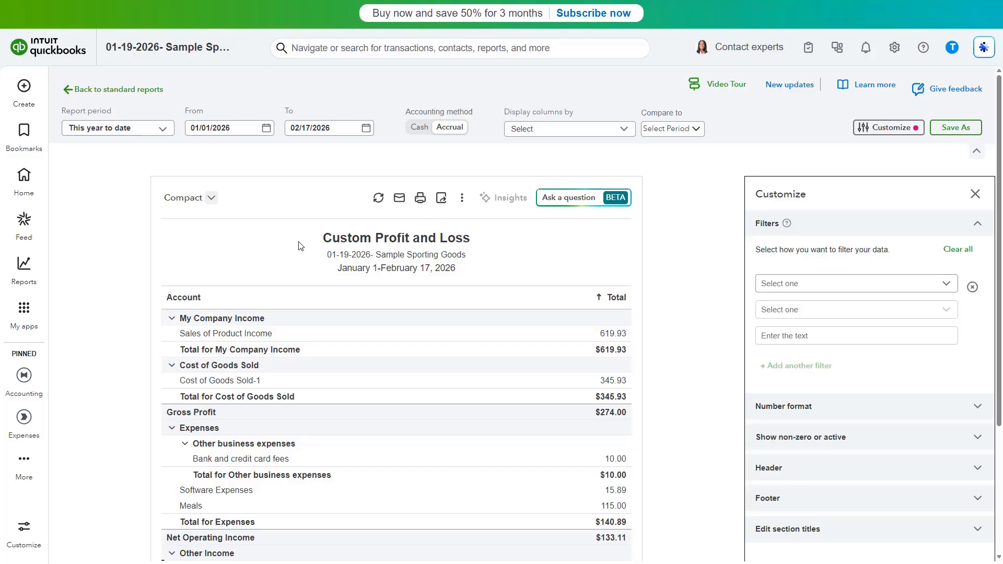
# Step: Examine the report's customization sections, including the filter options, and close the customization settings
pyautogui.click(904, 128)
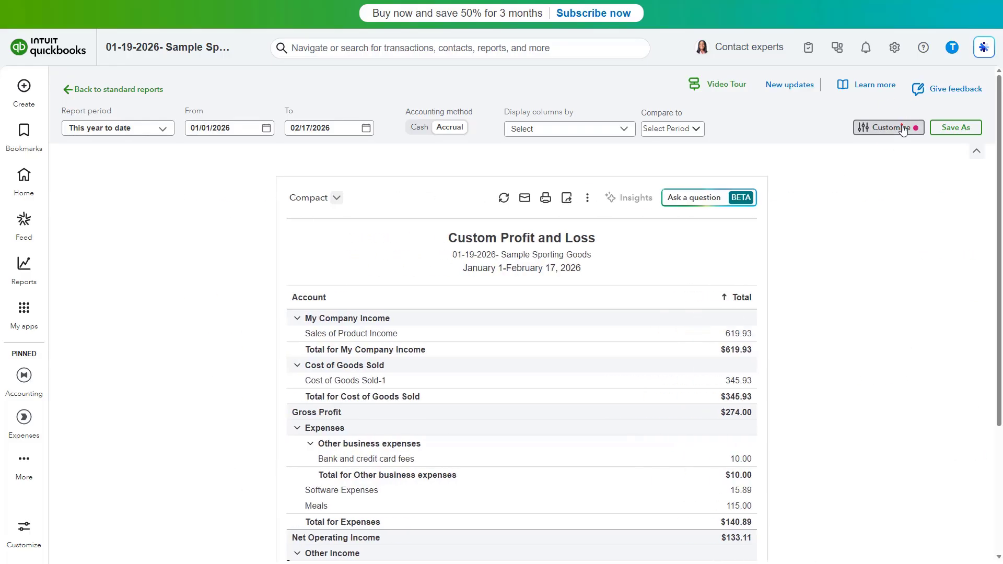
pyautogui.click(904, 128)
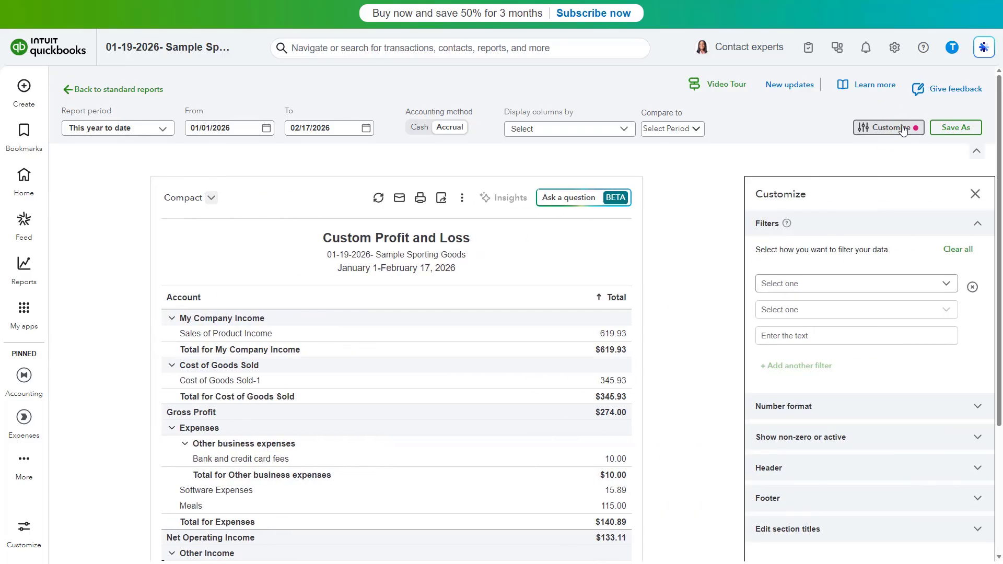
pyautogui.click(797, 197)
pyautogui.click(818, 224)
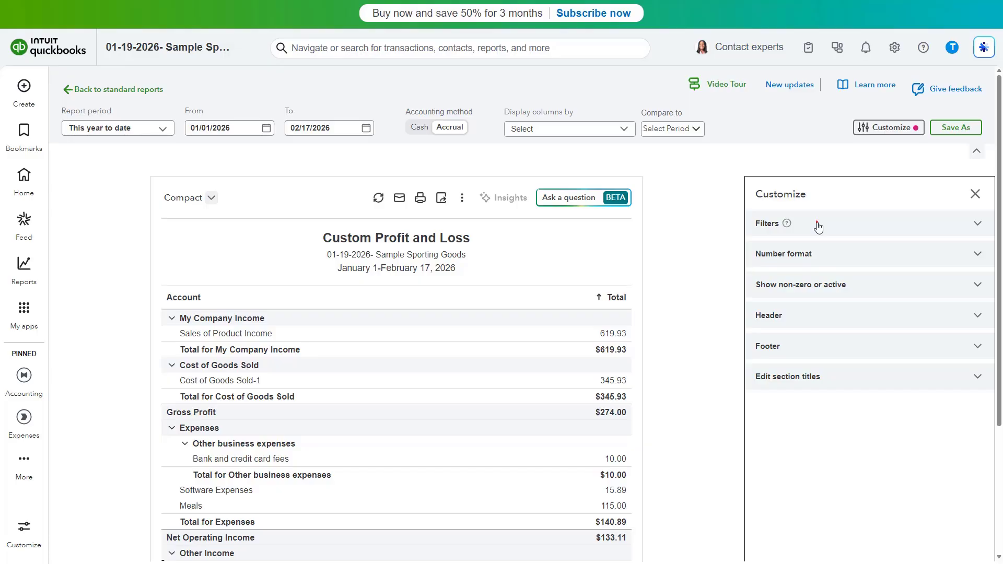
pyautogui.click(818, 226)
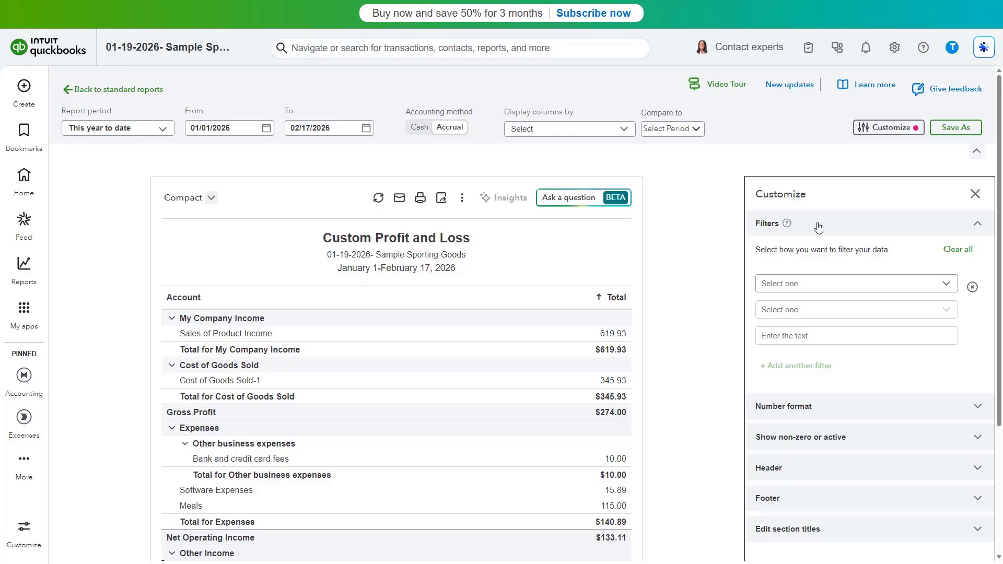
pyautogui.click(819, 227)
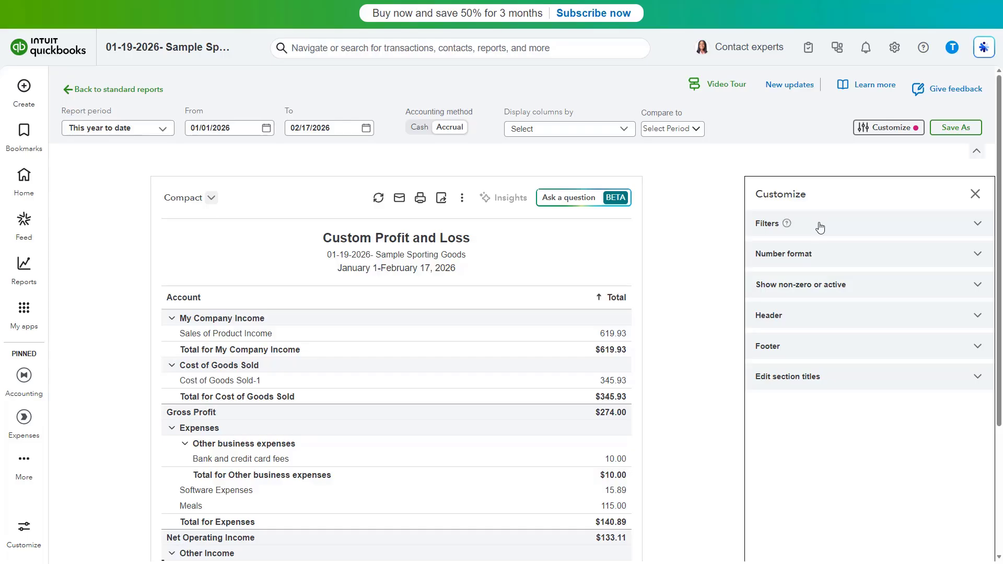
pyautogui.click(973, 194)
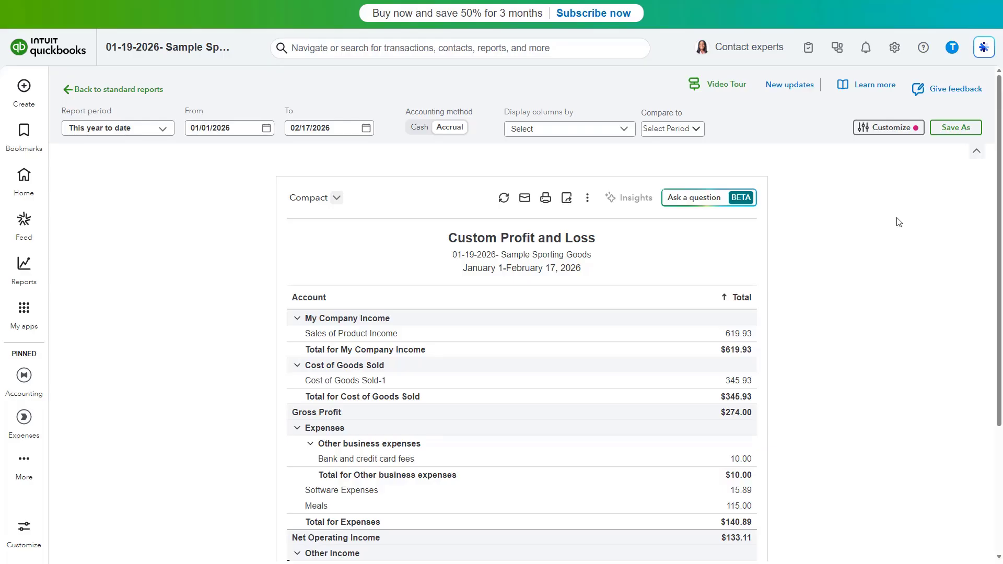